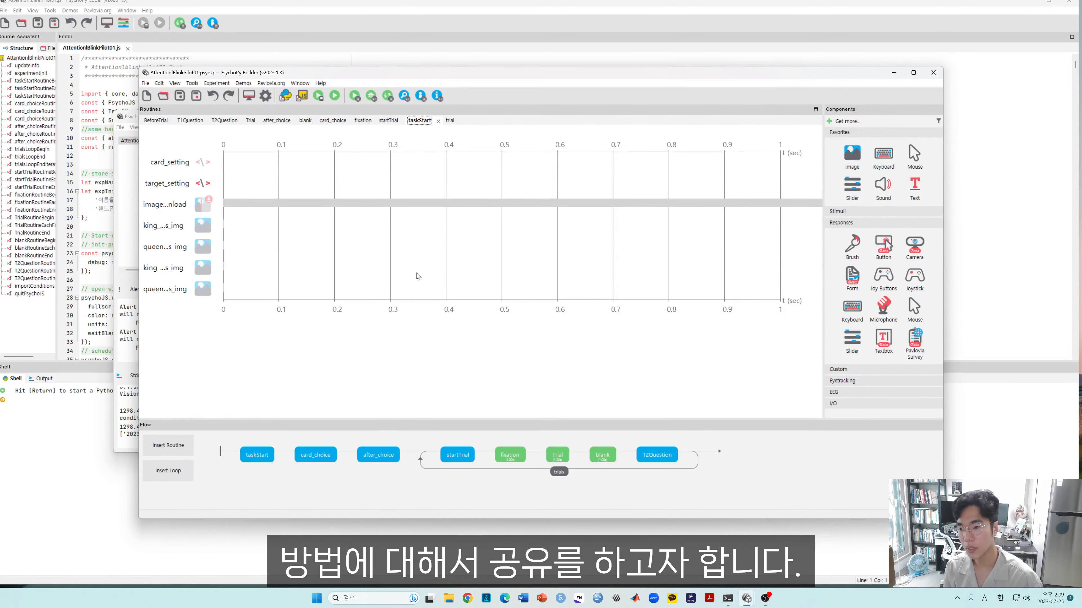
Step: Compile the experiment to a JavaScript script and switch to the Runner window
{"action": "left_click", "coordinate": [303, 101]}
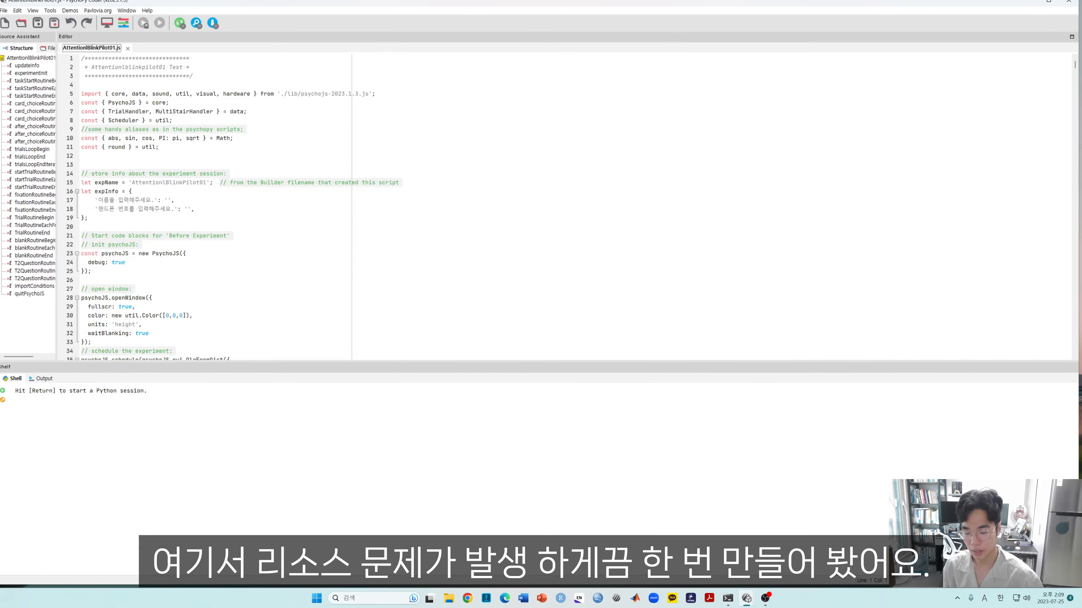
{"action": "key", "text": "alt+Tab"}
{"action": "key", "text": "alt+Tab"}
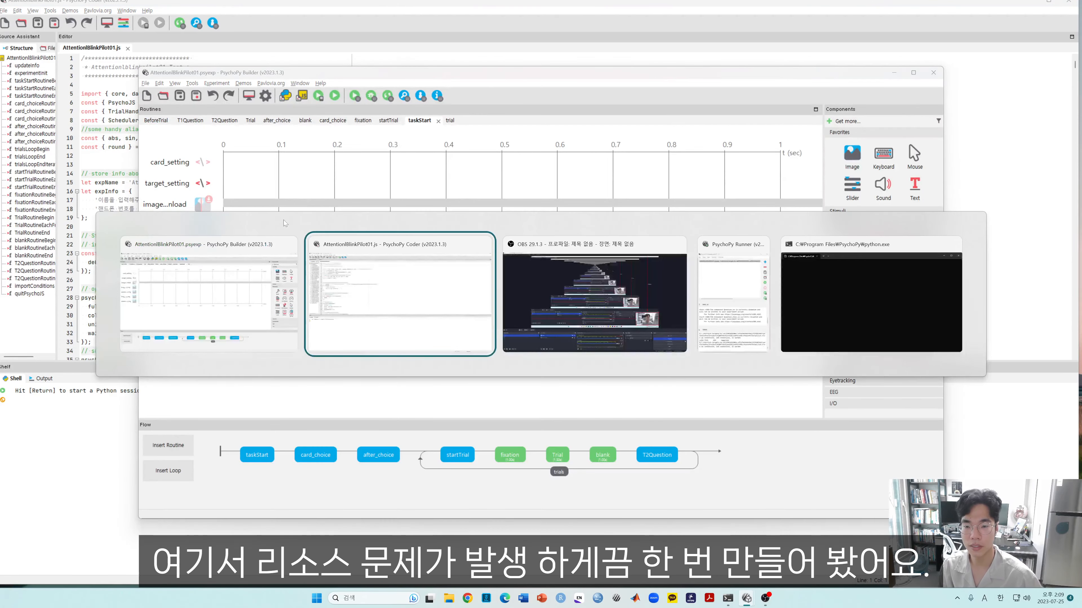
{"action": "key", "text": "alt+Tab"}
{"action": "key", "text": "alt+Tab"}
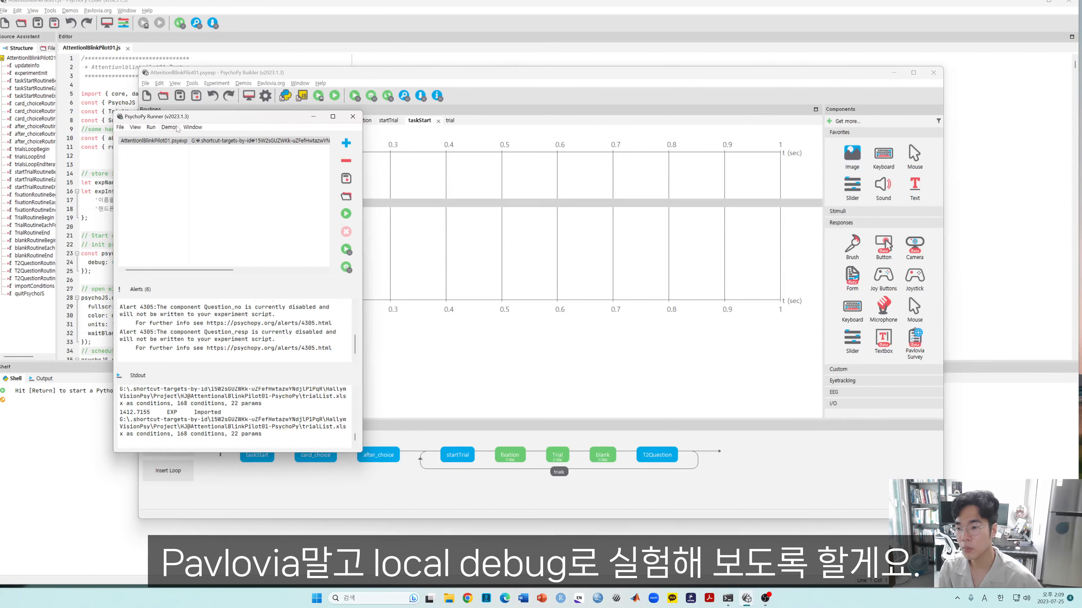
Step: Run the experiment in PsychoJS on a local browser with the participant fields left blank, and choose the blue card
{"action": "left_click", "coordinate": [151, 127]}
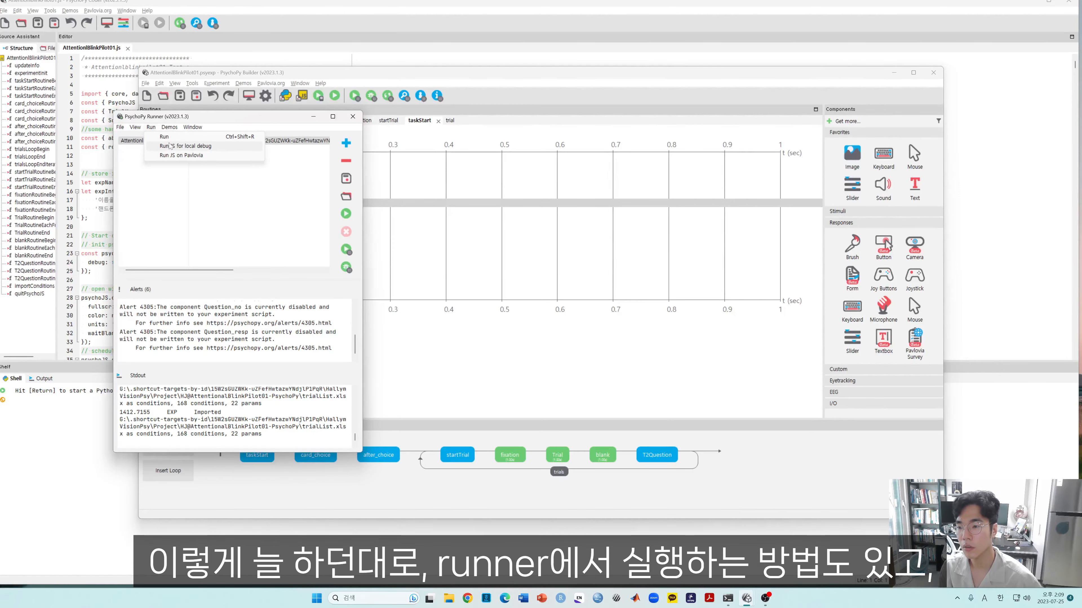
{"action": "left_click", "coordinate": [369, 96]}
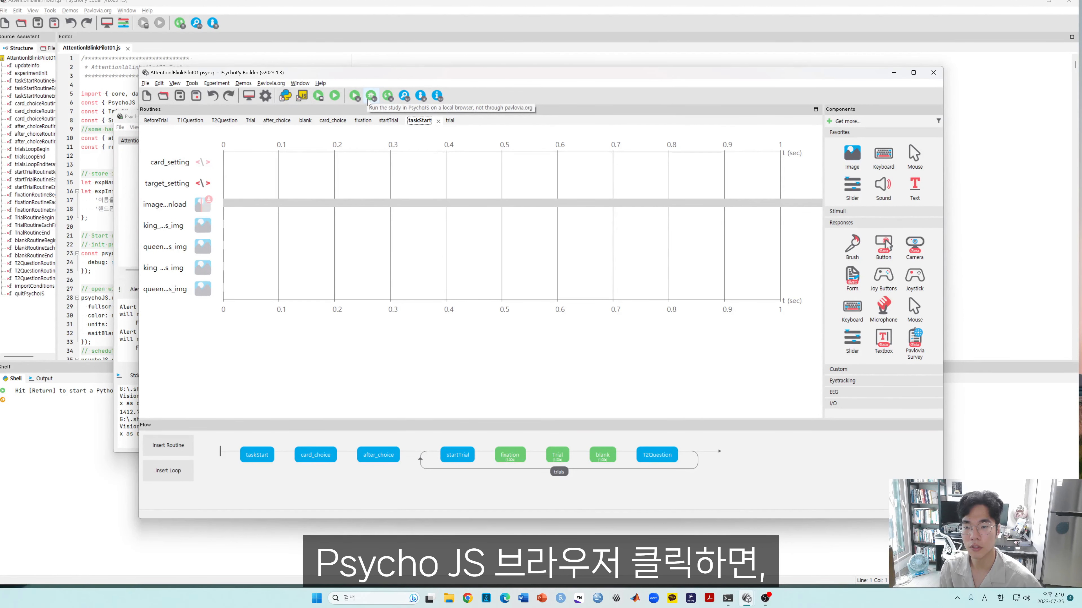
{"action": "left_click", "coordinate": [370, 97]}
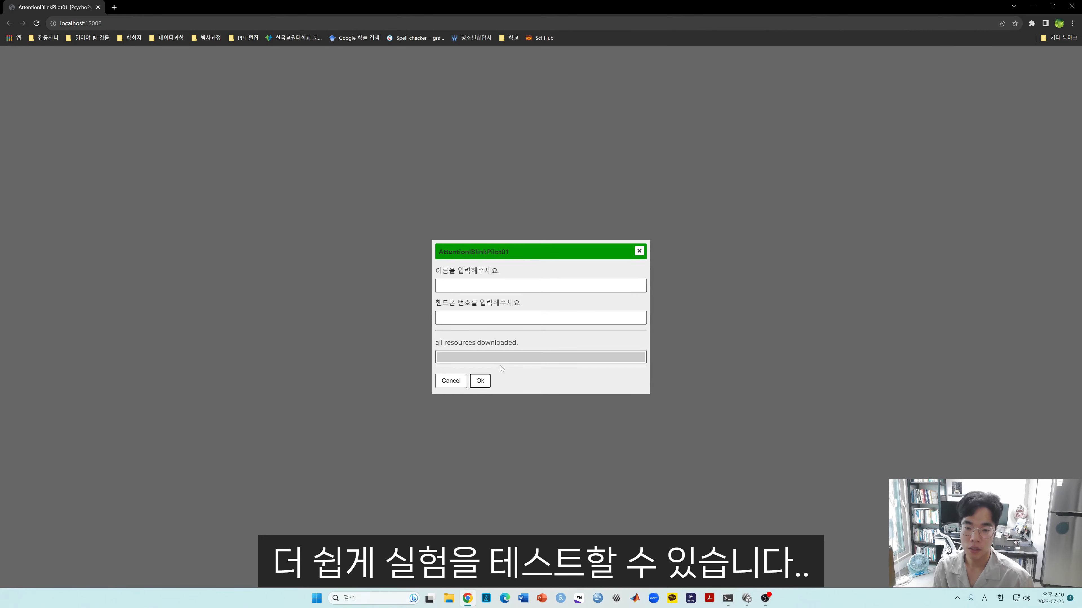
{"action": "left_click", "coordinate": [480, 380]}
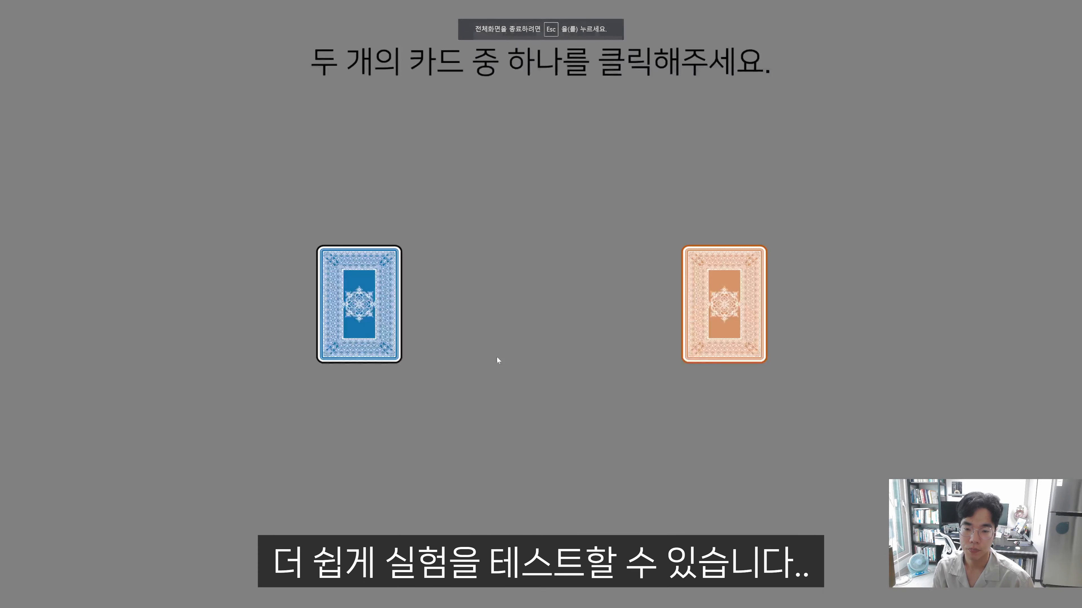
{"action": "left_click", "coordinate": [369, 329]}
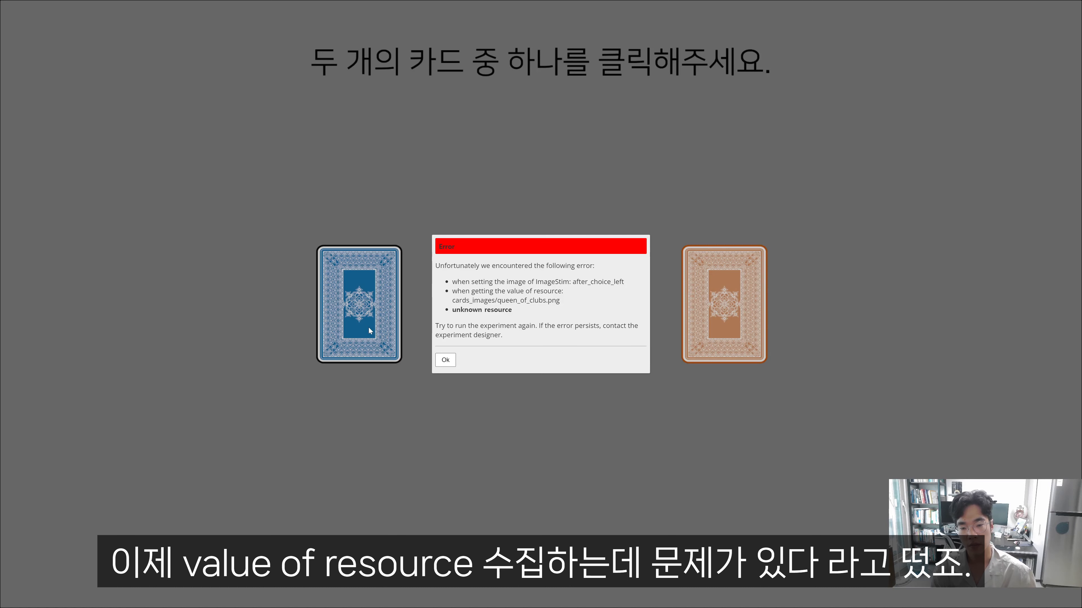
Step: Highlight the resource path cards_images/queen_of_clubs.png in the error message and dismiss the error
{"action": "left_click_drag", "start_coordinate": [485, 291], "coordinate": [449, 303]}
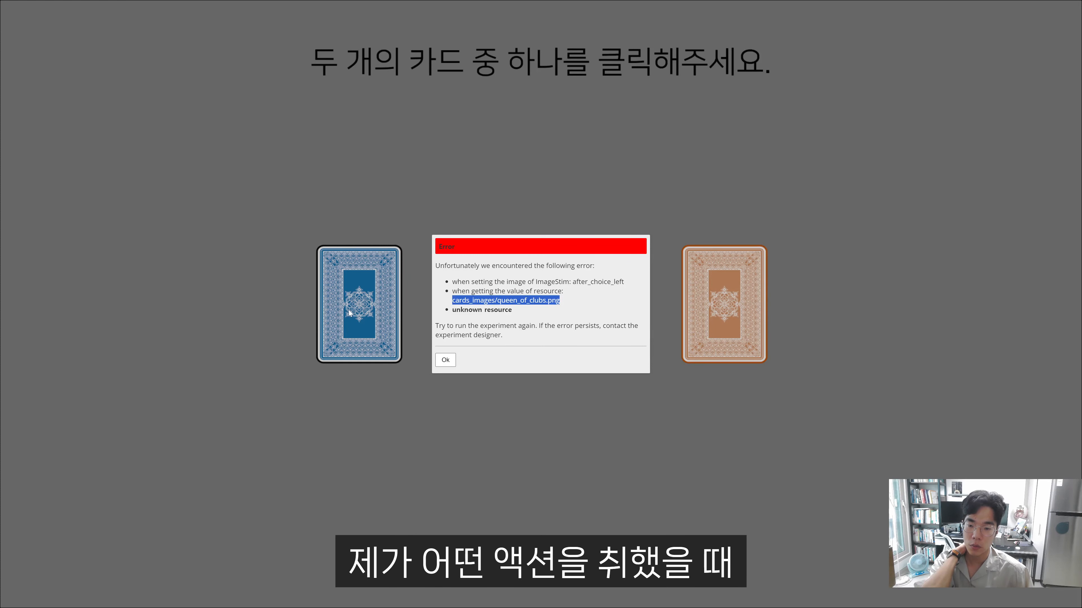
{"action": "left_click", "coordinate": [447, 301]}
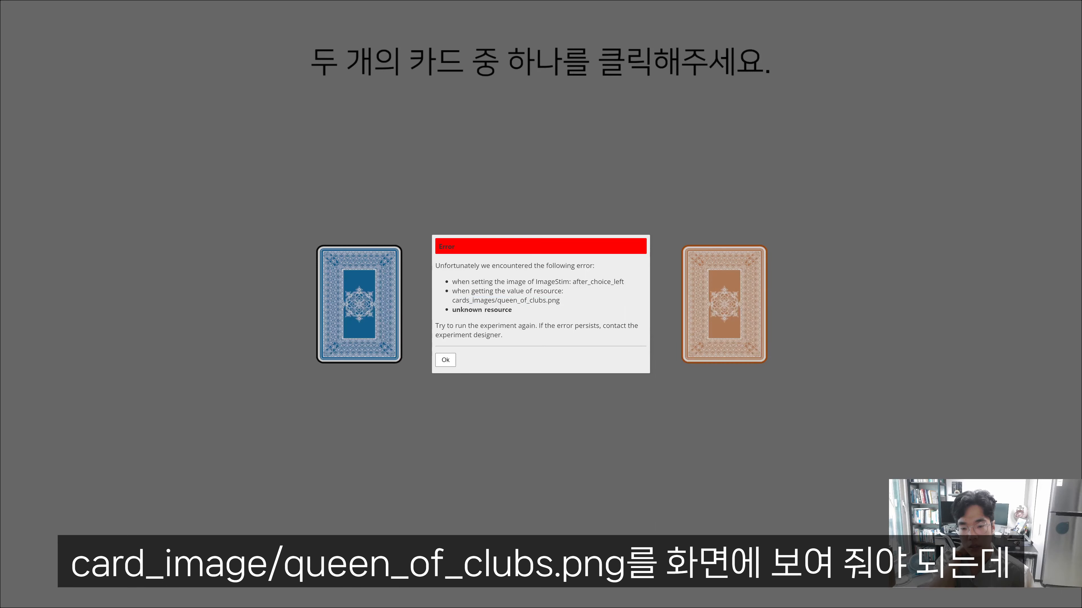
{"action": "left_click_drag", "start_coordinate": [452, 303], "coordinate": [560, 301]}
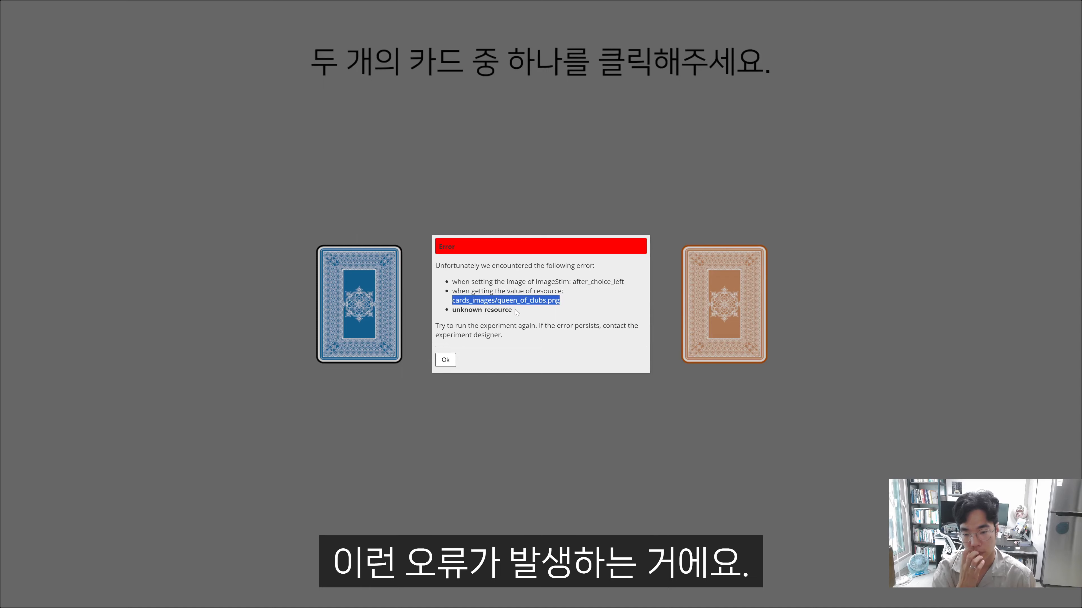
{"action": "left_click", "coordinate": [445, 360]}
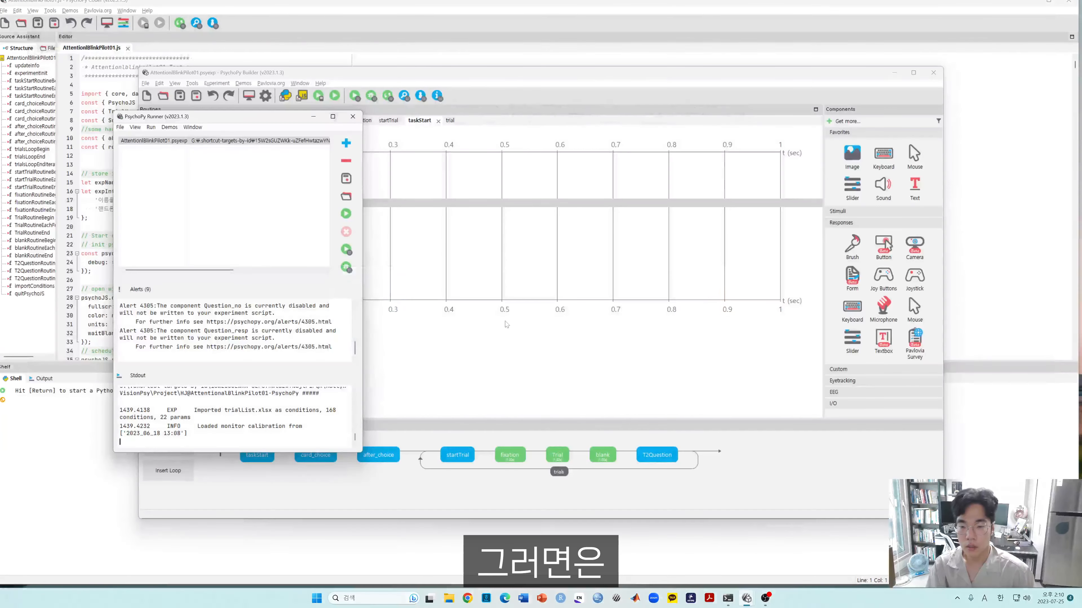
Step: Inspect the Begin Routine code of the trial_imgsetting component in the Trial routine and close it without changes
{"action": "left_click", "coordinate": [523, 367]}
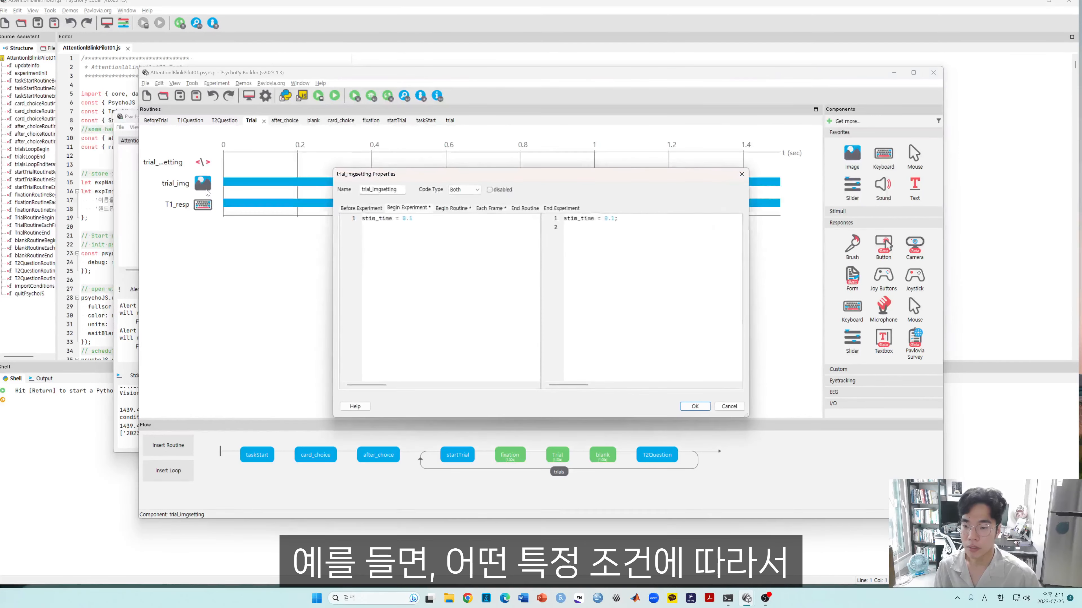
{"action": "left_click", "coordinate": [451, 210]}
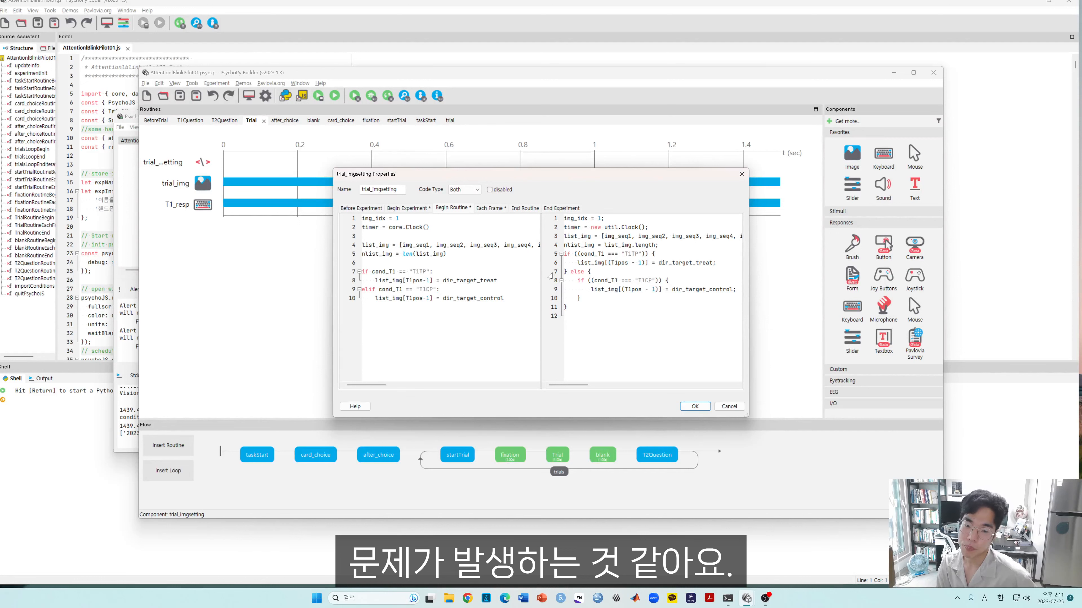
{"action": "left_click", "coordinate": [728, 406]}
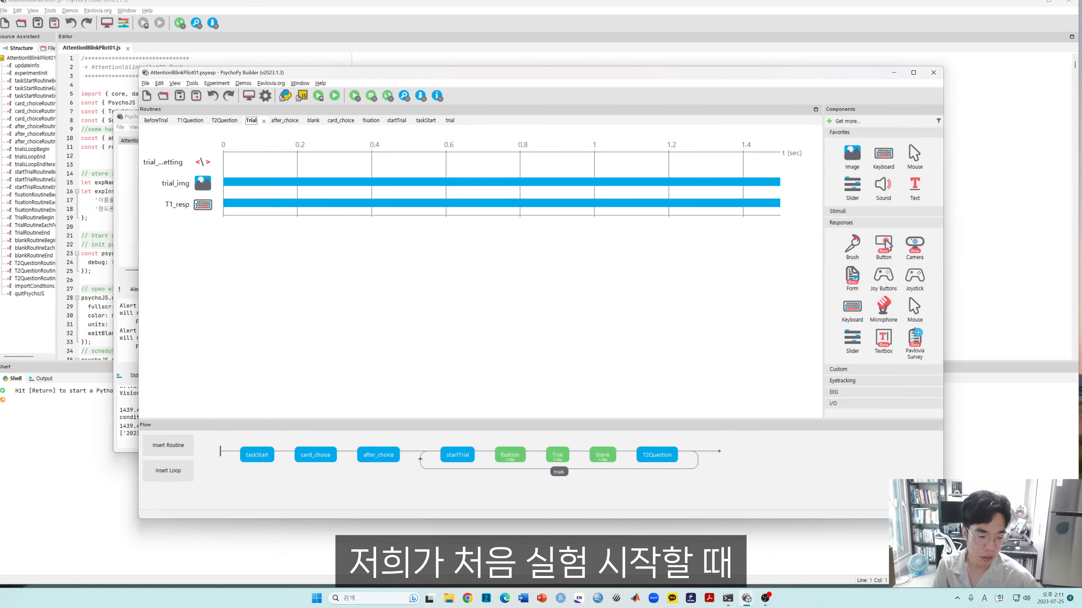
Step: Open the experiment's synced project folder and inspect the img_seq image columns in the trialList workbook
{"action": "left_click", "coordinate": [957, 599]}
{"action": "left_click", "coordinate": [932, 552]}
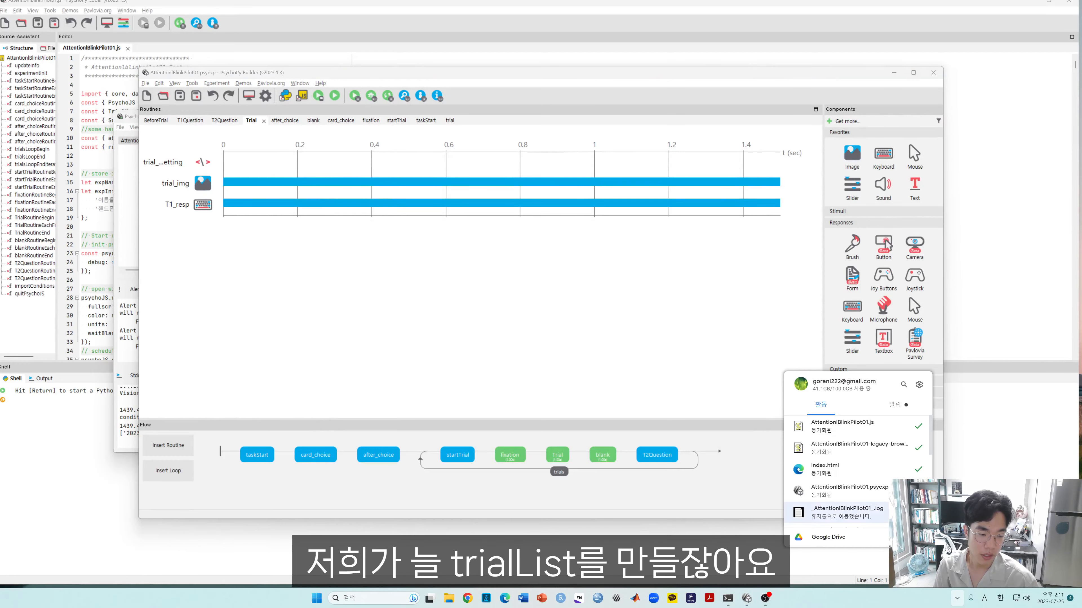
{"action": "left_click", "coordinate": [844, 430]}
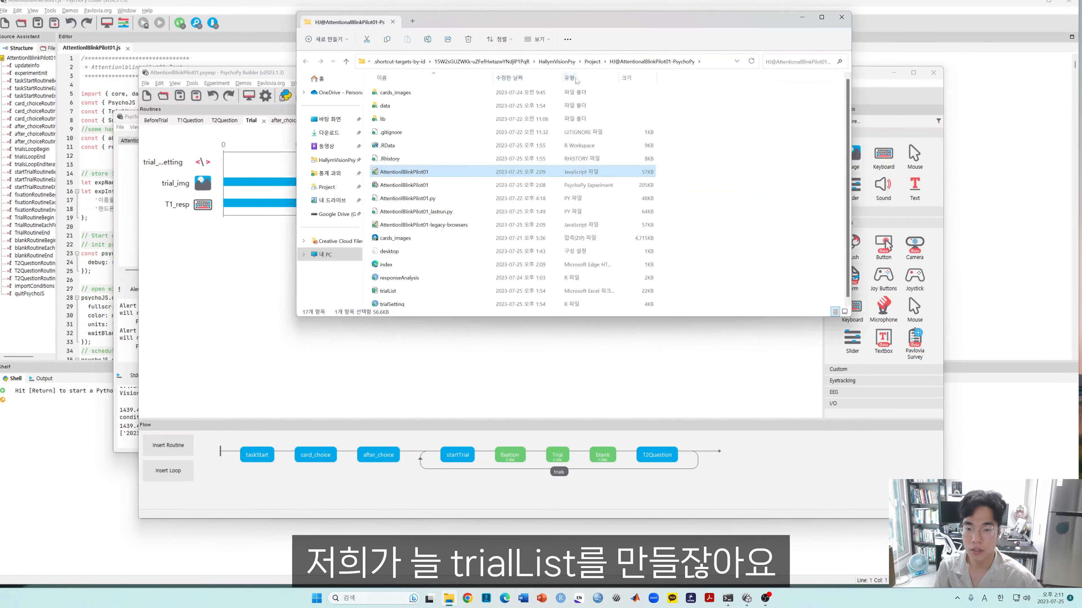
{"action": "double_click", "coordinate": [404, 288]}
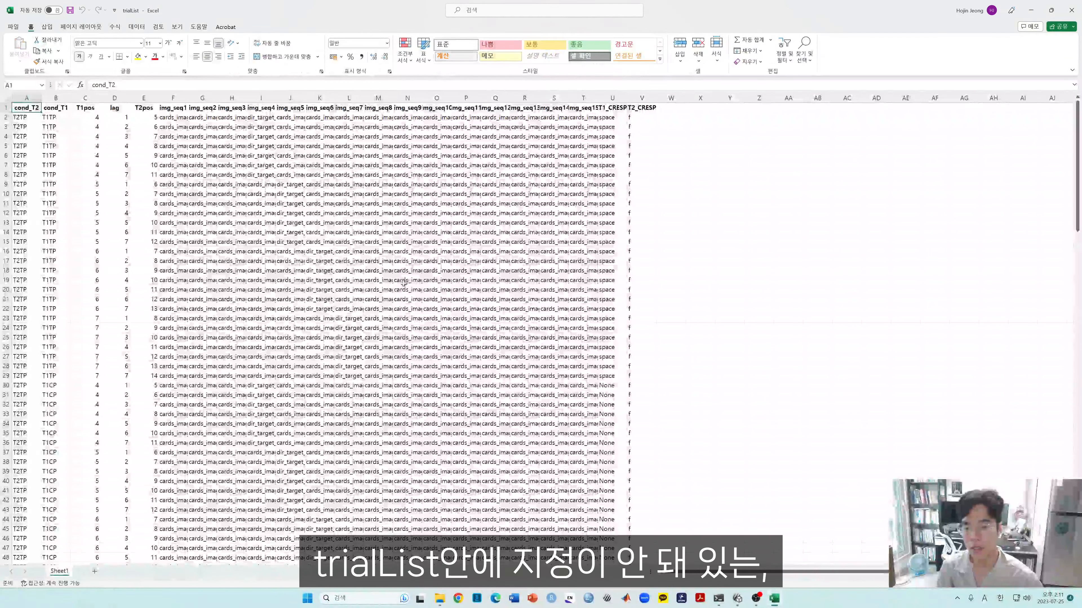
{"action": "left_click_drag", "start_coordinate": [171, 117], "coordinate": [587, 127]}
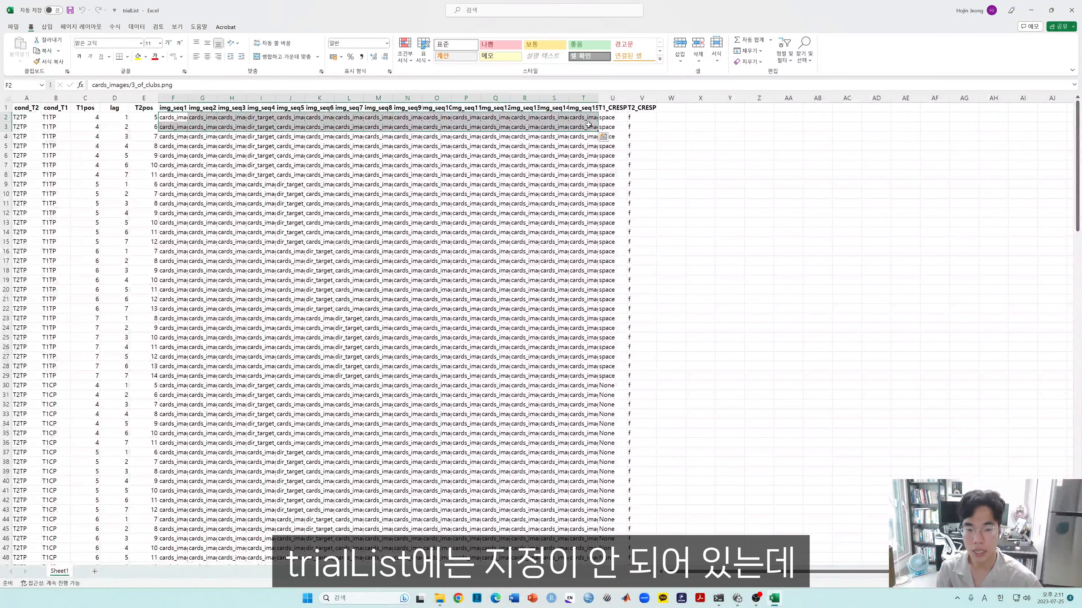
{"action": "mouse_move", "coordinate": [1060, 4]}
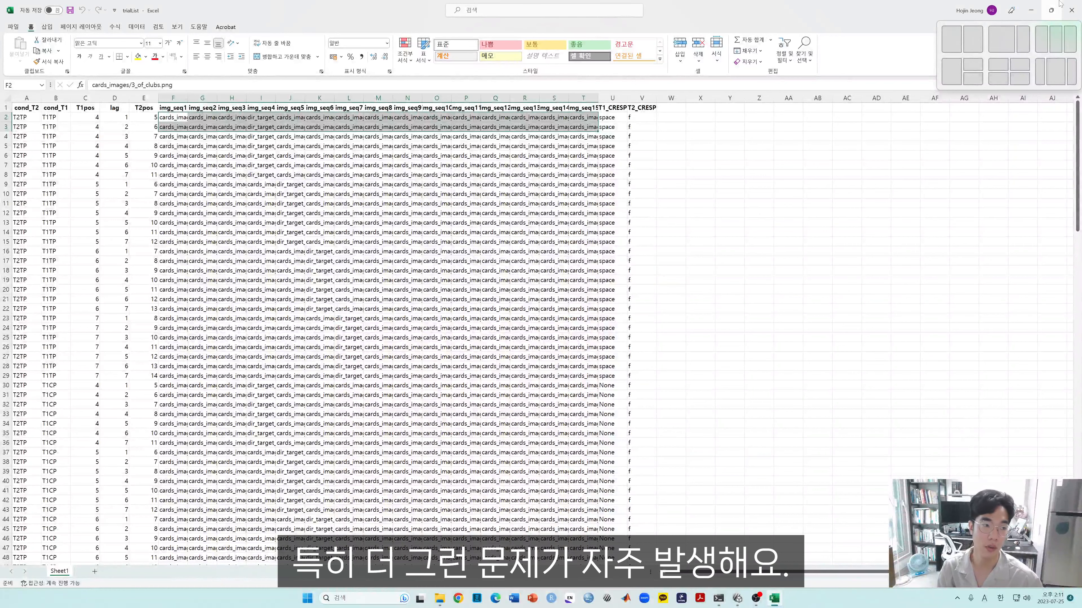
{"action": "left_click", "coordinate": [1031, 10]}
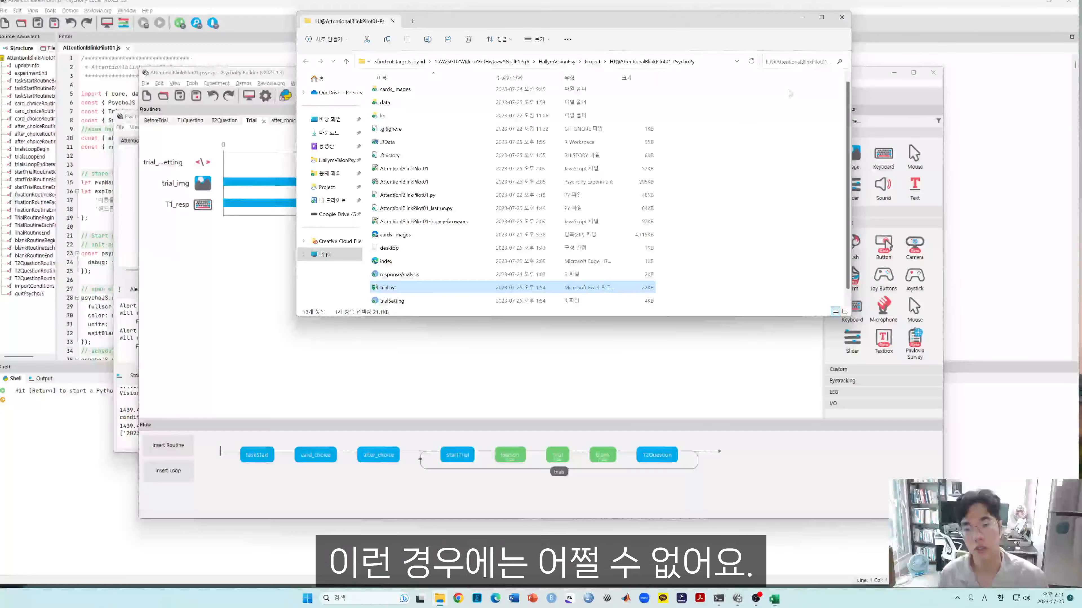
Step: Return to the Builder's taskStart routine and re-enable the king_spades_img component
{"action": "left_click", "coordinate": [284, 373]}
{"action": "left_click", "coordinate": [315, 455]}
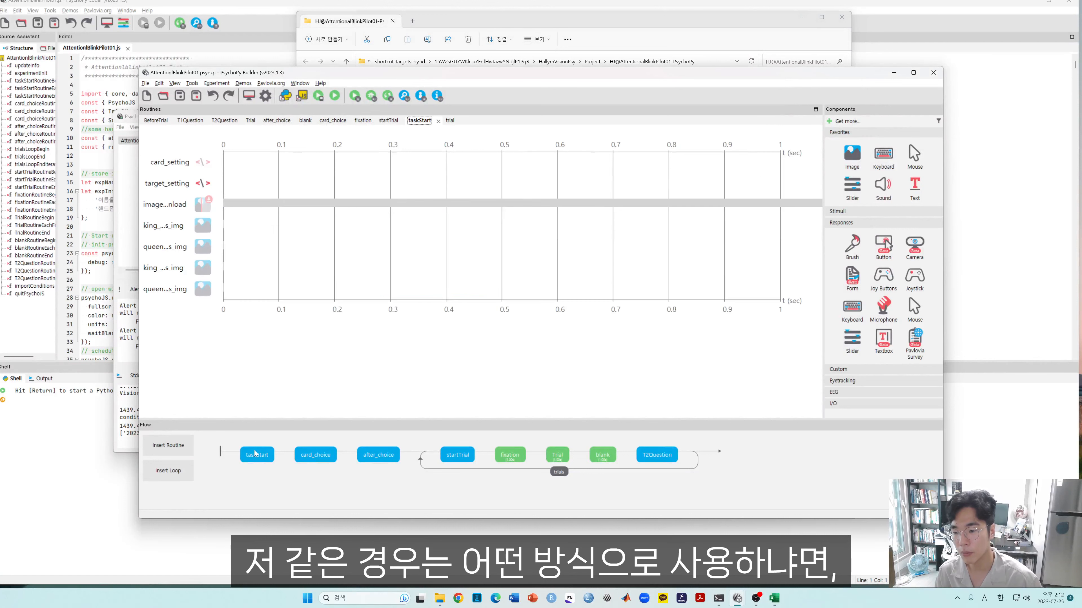
{"action": "double_click", "coordinate": [292, 276]}
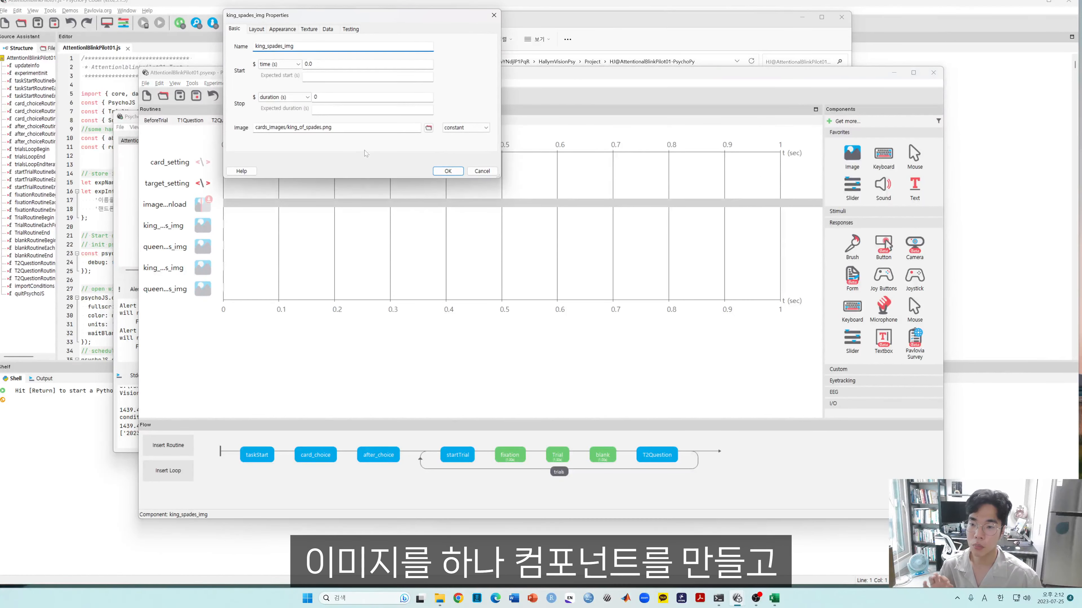
{"action": "left_click", "coordinate": [351, 29]}
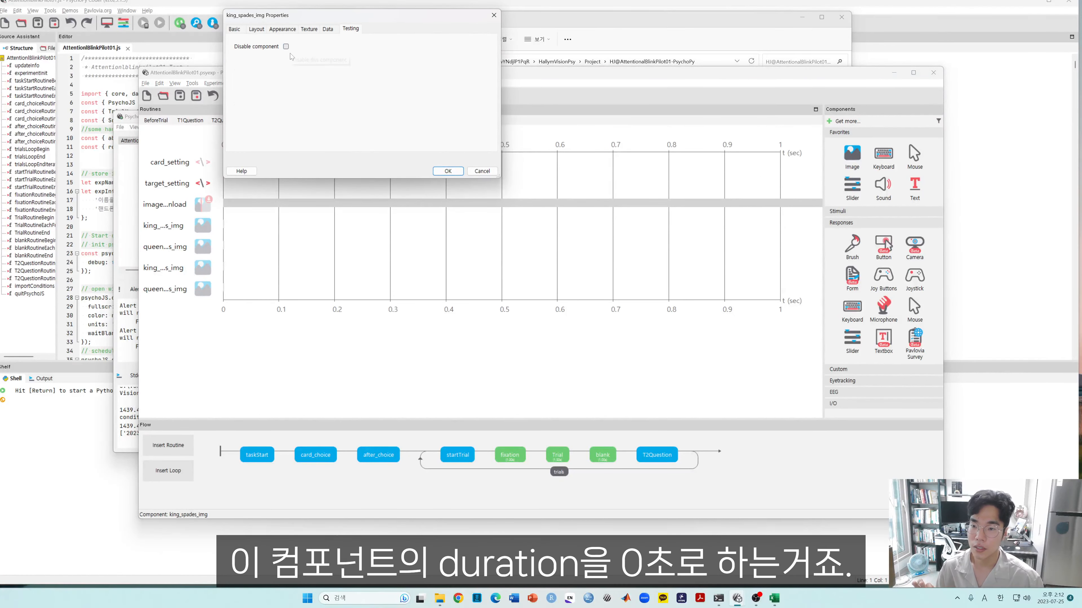
{"action": "left_click", "coordinate": [234, 28]}
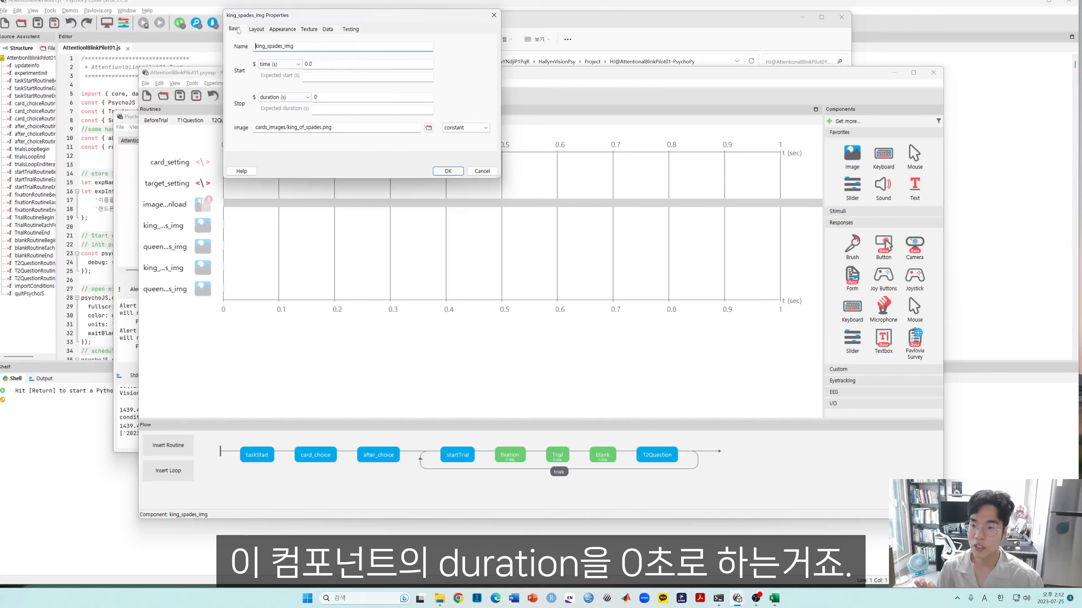
{"action": "left_click", "coordinate": [435, 169]}
Step: Re-enable the queen_spades_img component in the taskStart routine
{"action": "double_click", "coordinate": [175, 246]}
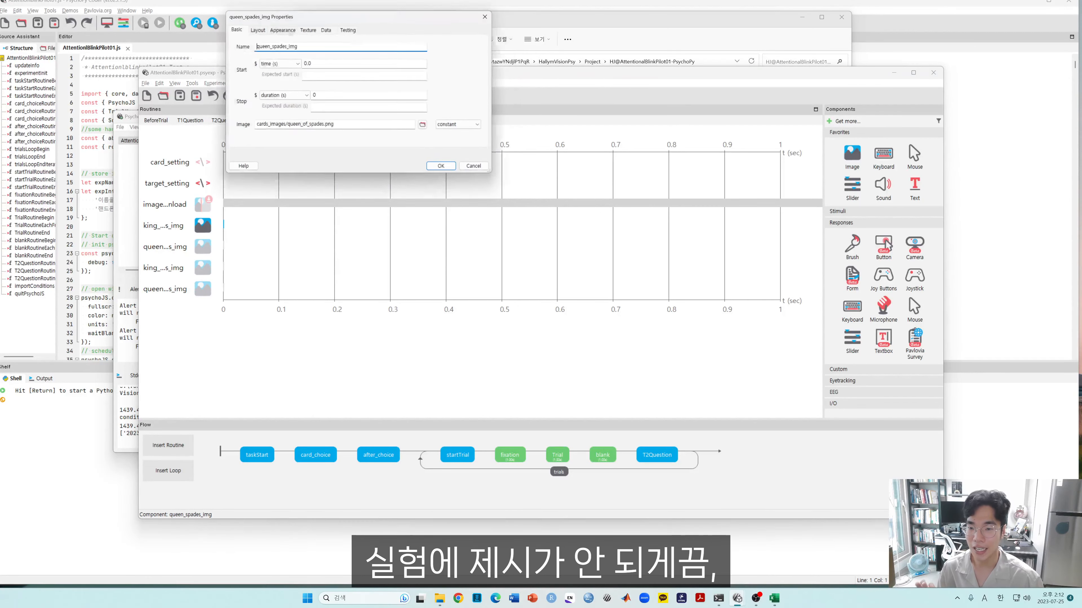
{"action": "left_click", "coordinate": [351, 29]}
{"action": "left_click", "coordinate": [287, 49]}
{"action": "left_click", "coordinate": [448, 171]}
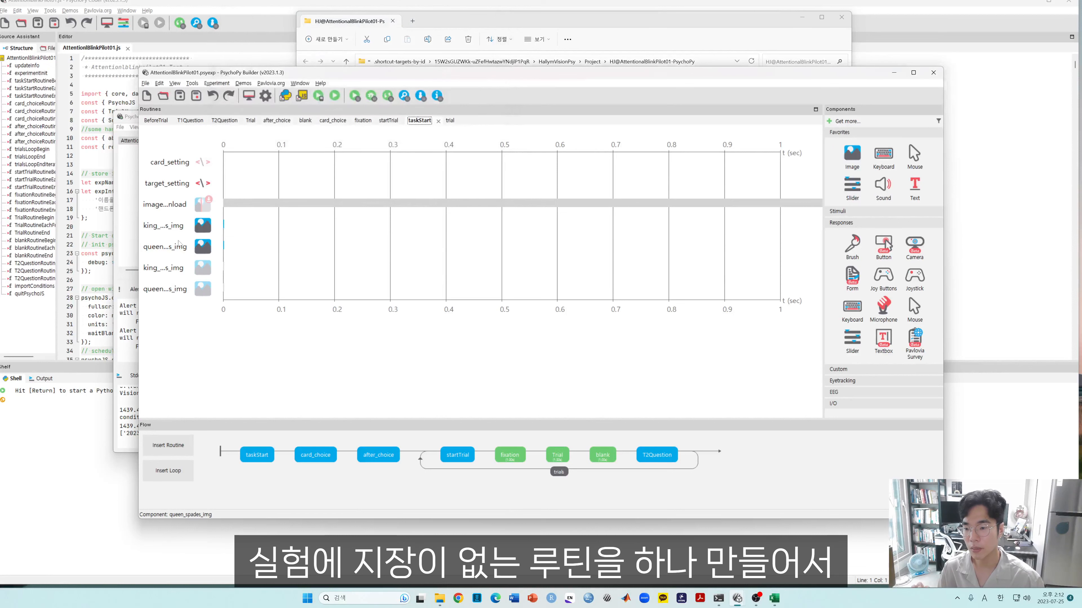
Step: Re-enable the king_clubs_img component in the taskStart routine
{"action": "double_click", "coordinate": [163, 268]}
{"action": "left_click", "coordinate": [351, 29]}
{"action": "left_click", "coordinate": [285, 47]}
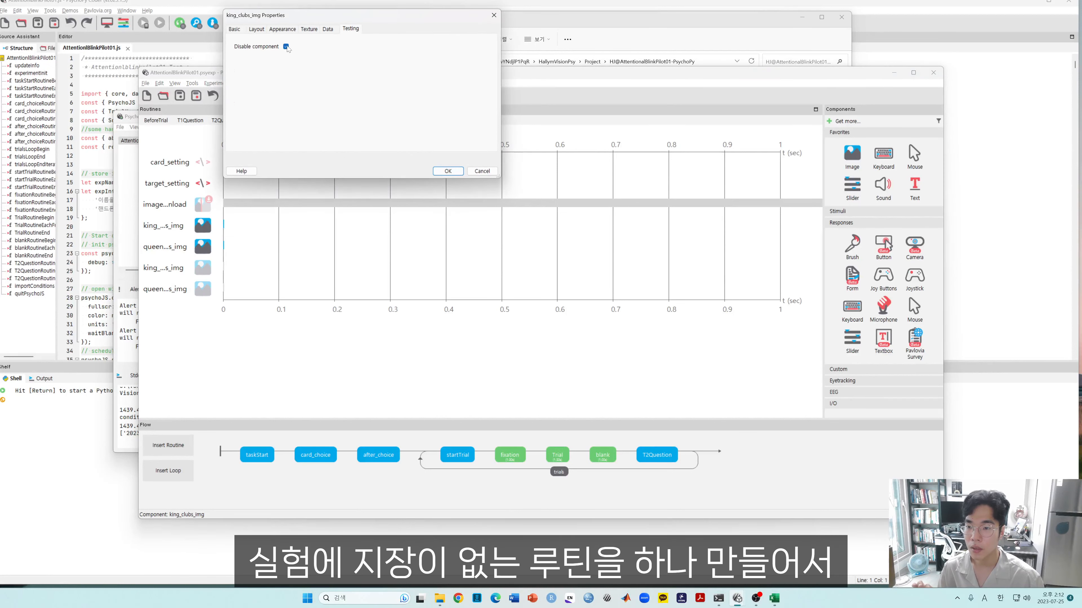
{"action": "left_click", "coordinate": [448, 171]}
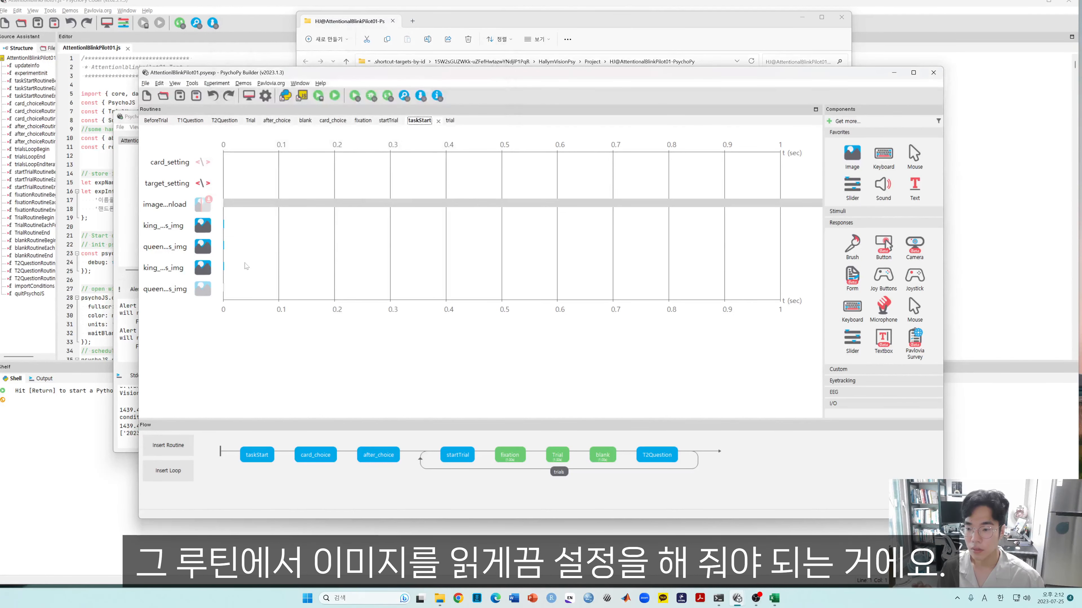
Step: Re-enable the last queen image component in the taskStart routine
{"action": "left_click", "coordinate": [166, 292]}
{"action": "left_click", "coordinate": [351, 29]}
{"action": "left_click", "coordinate": [286, 47]}
{"action": "left_click", "coordinate": [448, 171]}
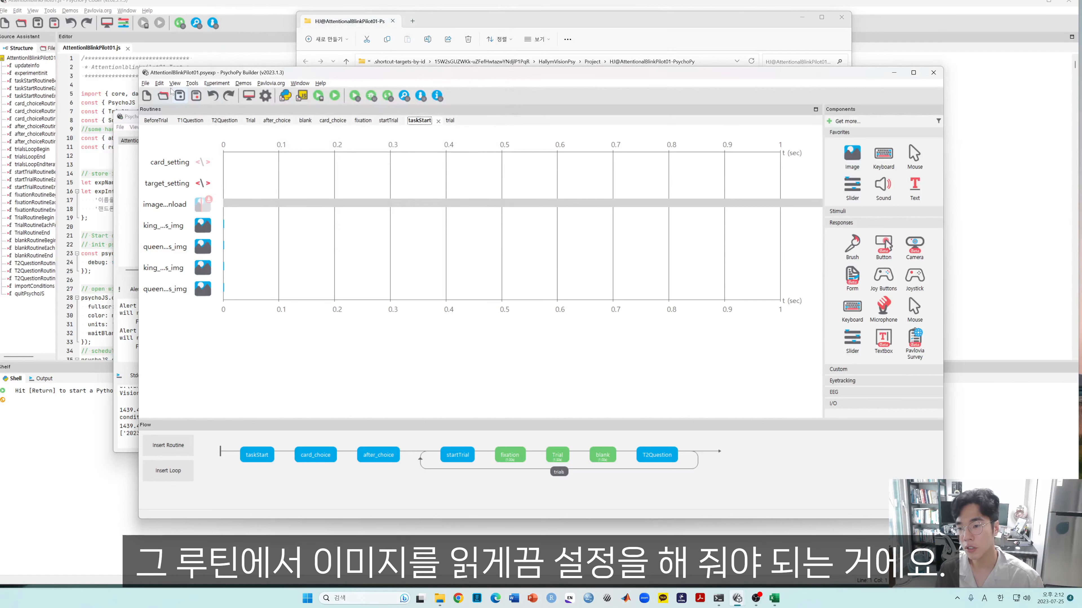
Step: Recompile the experiment to JavaScript and start it in a local browser with the participant fields left blank
{"action": "left_click", "coordinate": [302, 96]}
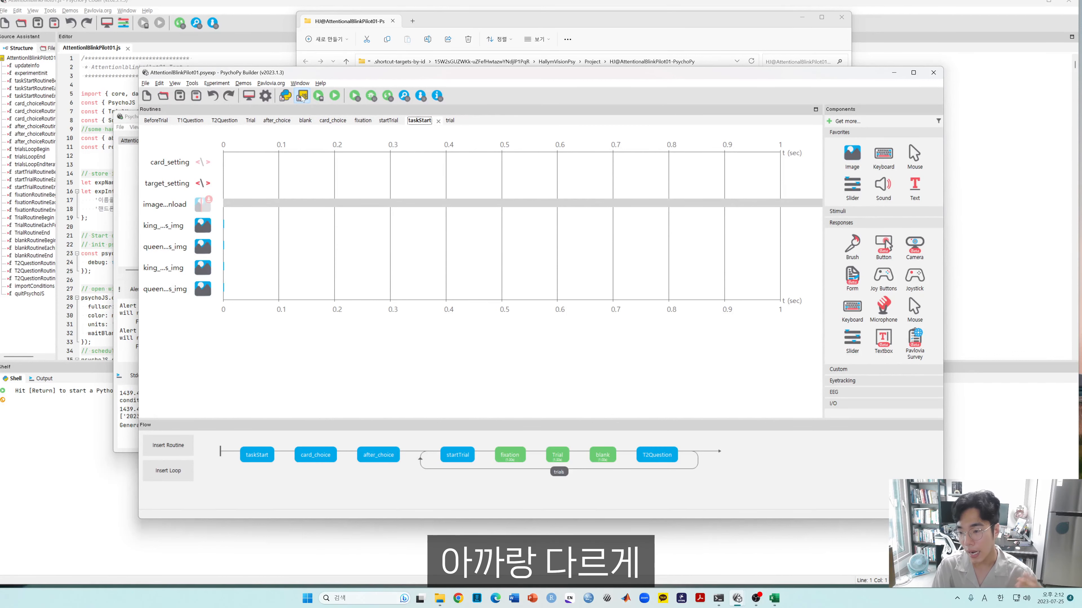
{"action": "key", "text": "alt+Tab"}
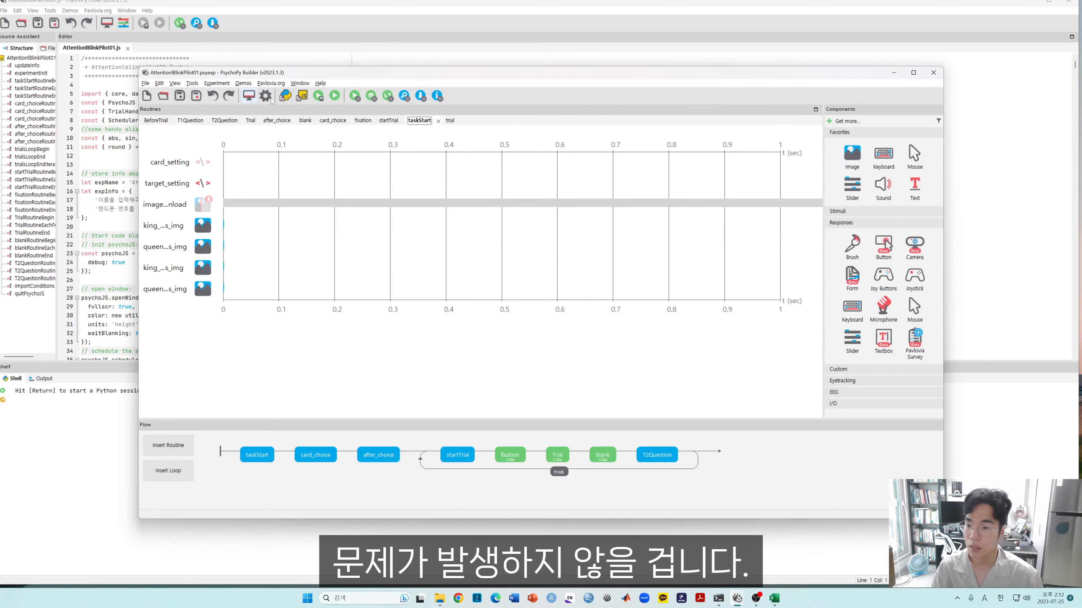
{"action": "left_click", "coordinate": [371, 95]}
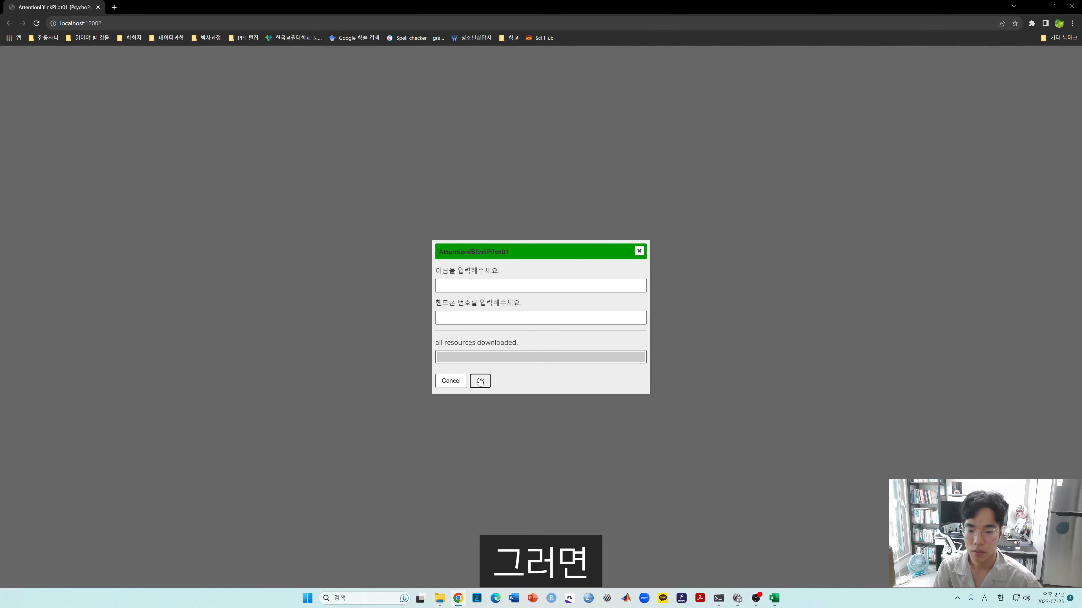
{"action": "left_click", "coordinate": [480, 382]}
Step: Test the running experiment by choosing the blue card and continuing through the first trial's card presentation
{"action": "left_click", "coordinate": [377, 324]}
{"action": "key", "text": "space"}
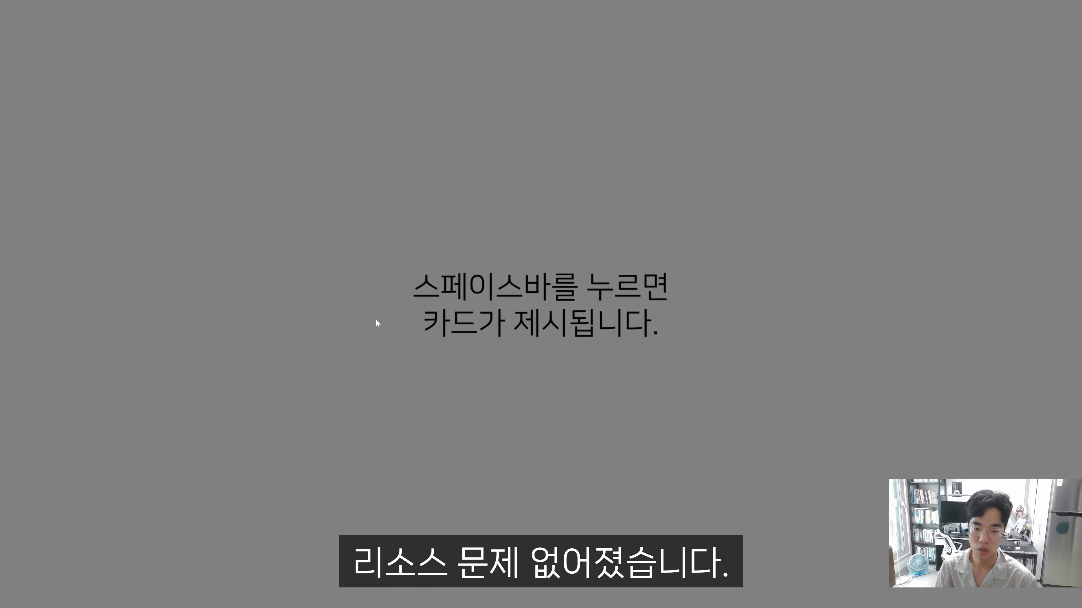
{"action": "key", "text": "space"}
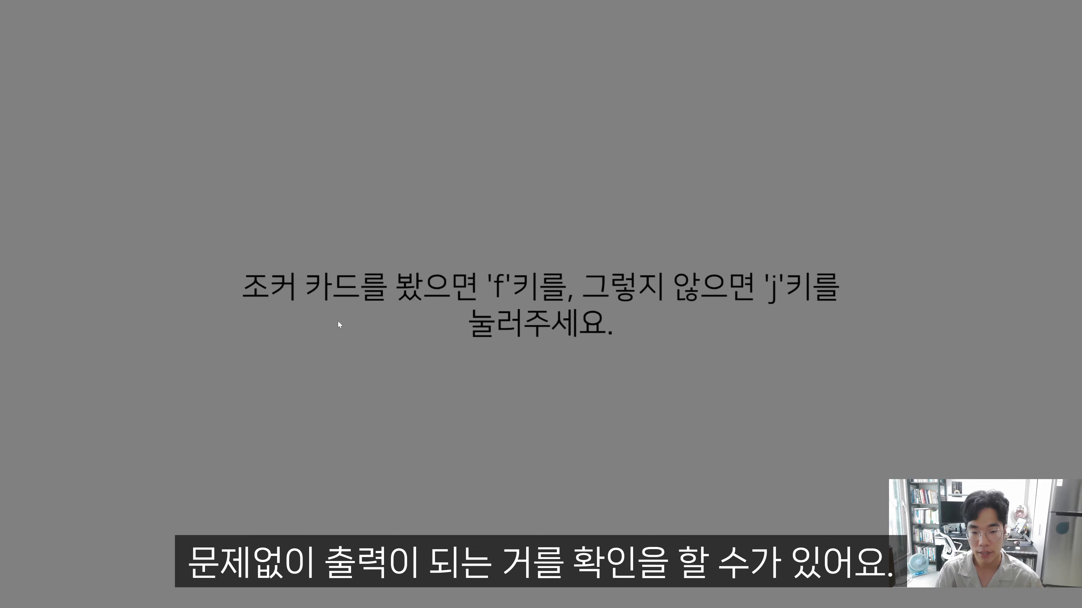
Step: Quit the running experiment, dismiss its end message, and expand the Custom components in the PsychoPy Builder
{"action": "key", "text": "Escape"}
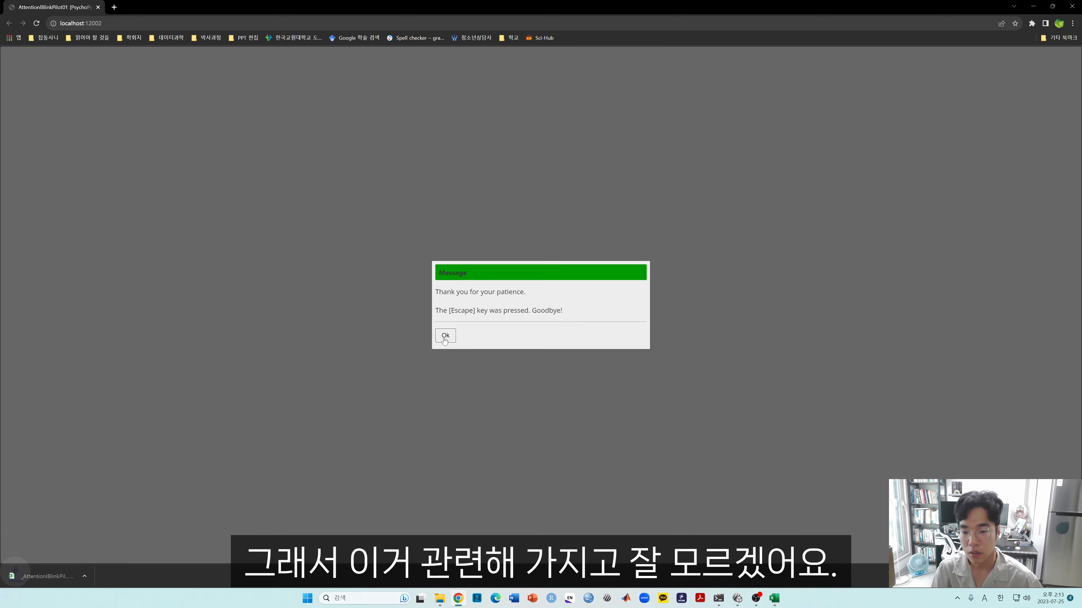
{"action": "left_click", "coordinate": [444, 339]}
{"action": "key", "text": "alt+Tab"}
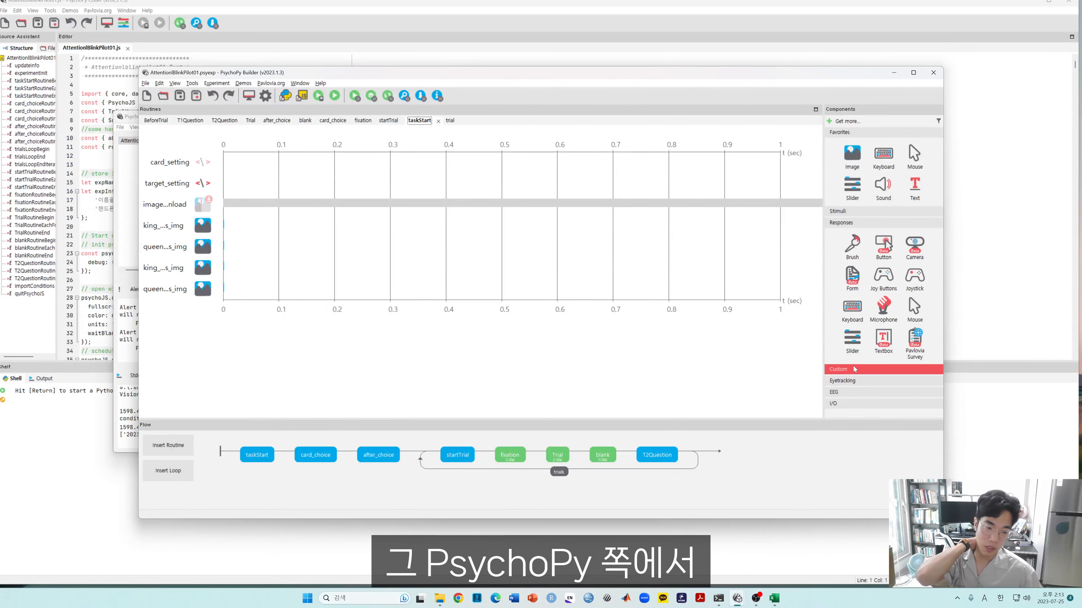
{"action": "left_click", "coordinate": [854, 369]}
{"action": "scroll", "coordinate": [881, 368], "scroll_direction": "down", "scroll_amount": 2}
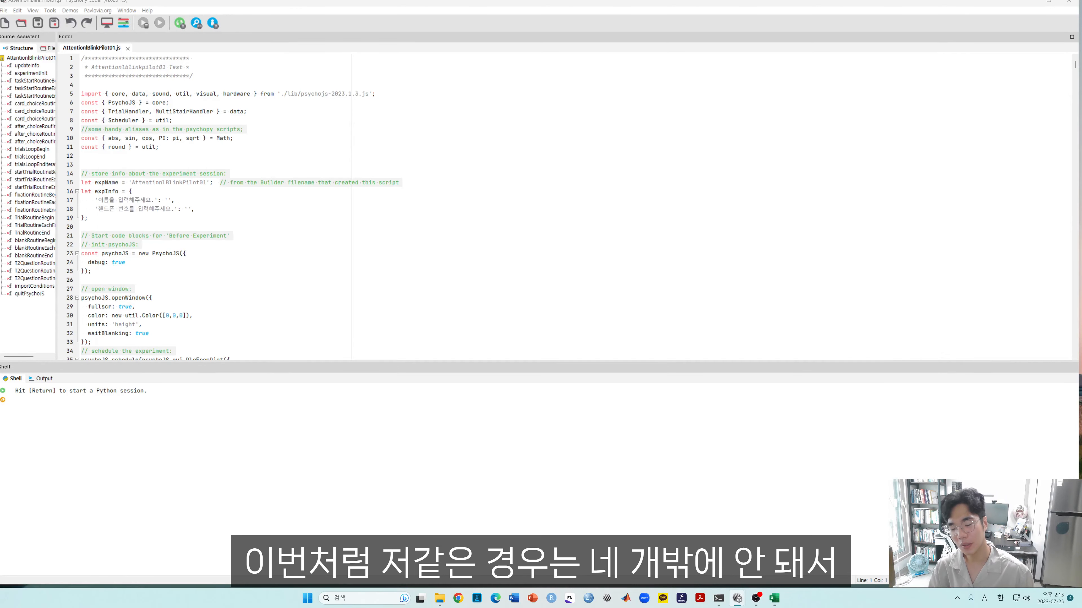
Step: Switch back to the PsychoPy Builder window with the taskStart routine
{"action": "key", "text": "alt+Tab"}
{"action": "key", "text": "alt+Tab"}
{"action": "key", "text": "alt+Tab"}
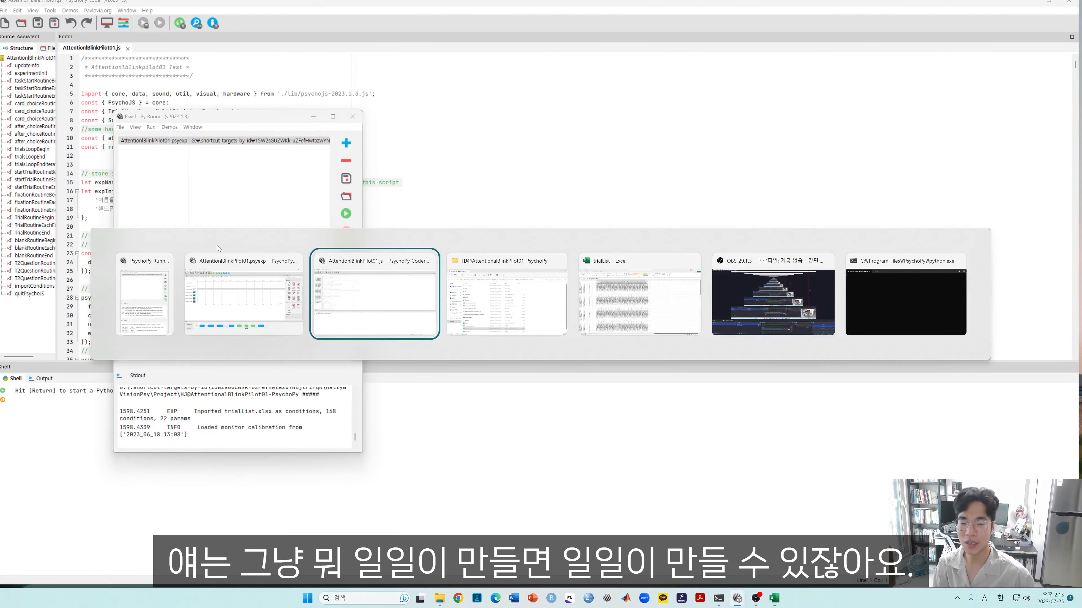
{"action": "key", "text": "alt+Tab"}
{"action": "key", "text": "alt+Tab"}
{"action": "left_click", "coordinate": [280, 324]}
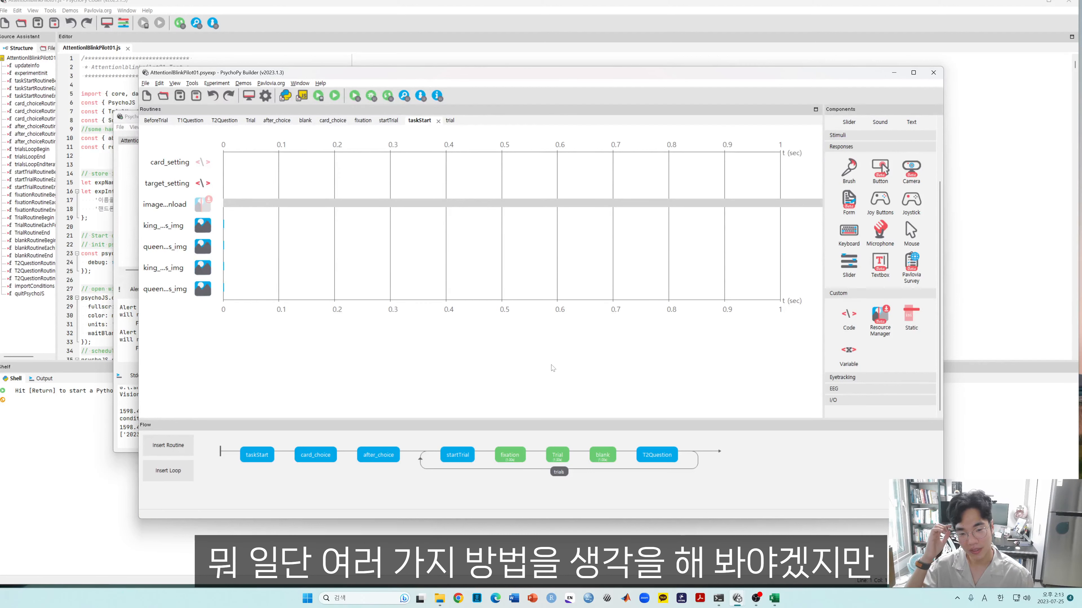
Step: Try to insert a loop around the taskStart routine with a conditions file named loadImage, and cancel it
{"action": "left_click", "coordinate": [168, 470]}
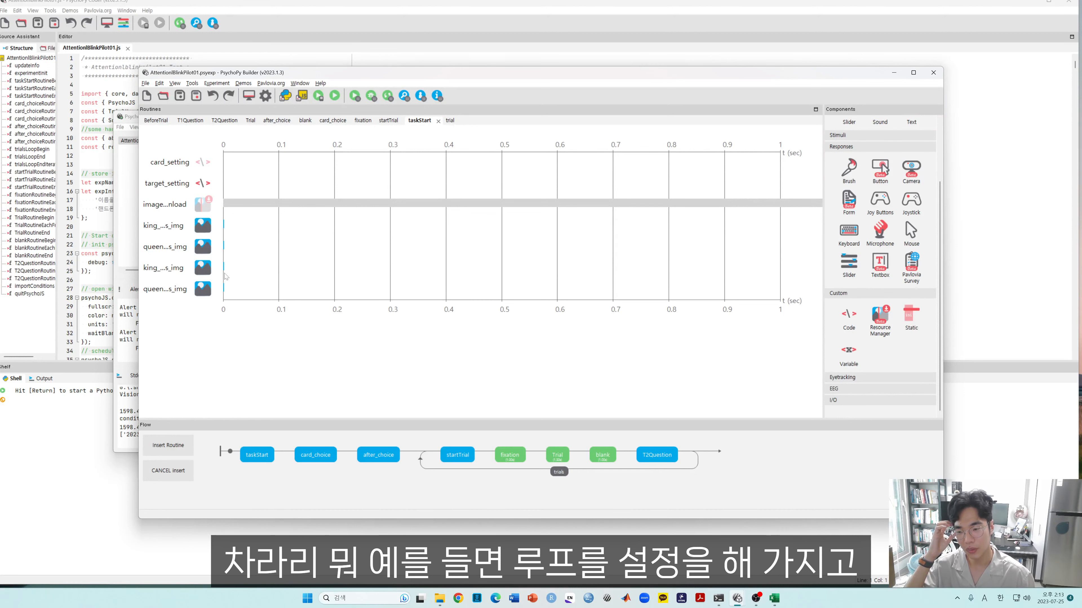
{"action": "left_click", "coordinate": [178, 483]}
{"action": "left_click", "coordinate": [176, 478]}
{"action": "left_click", "coordinate": [229, 451]}
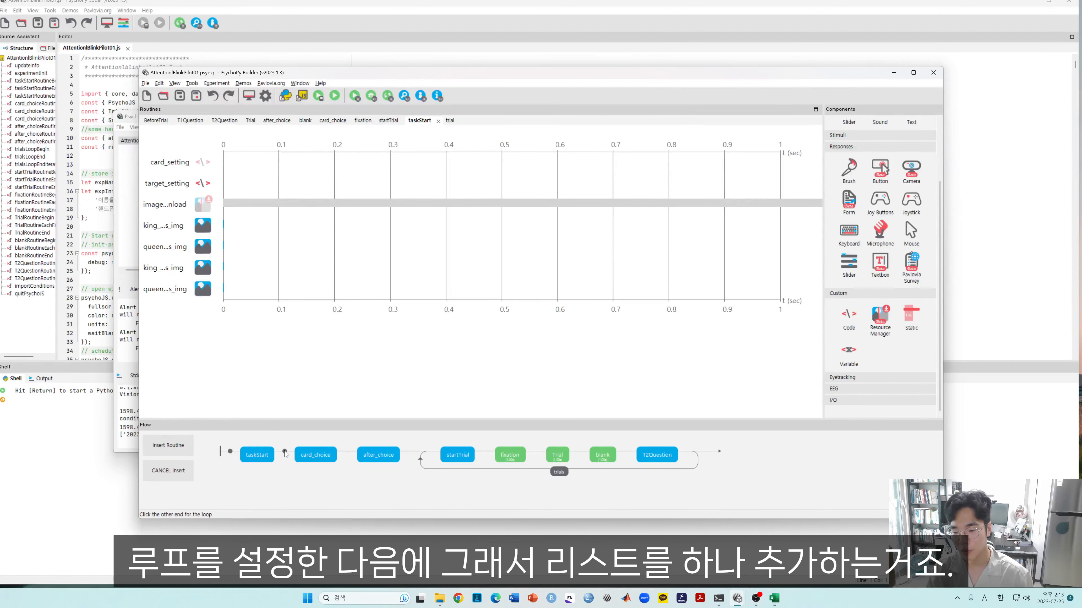
{"action": "left_click", "coordinate": [284, 451]}
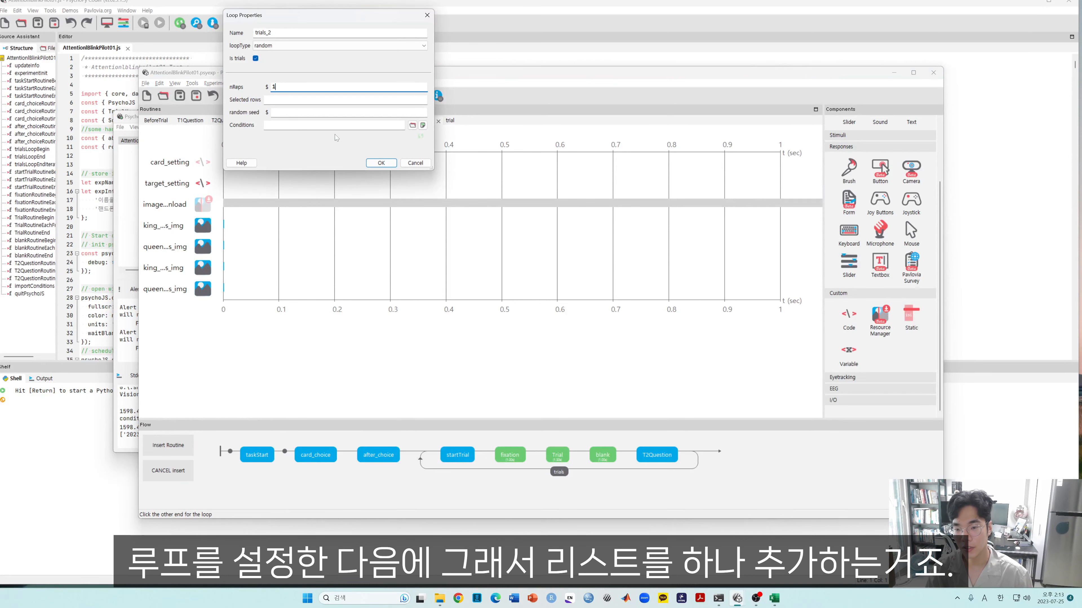
{"action": "left_click", "coordinate": [411, 125]}
{"action": "type", "text": "l"}
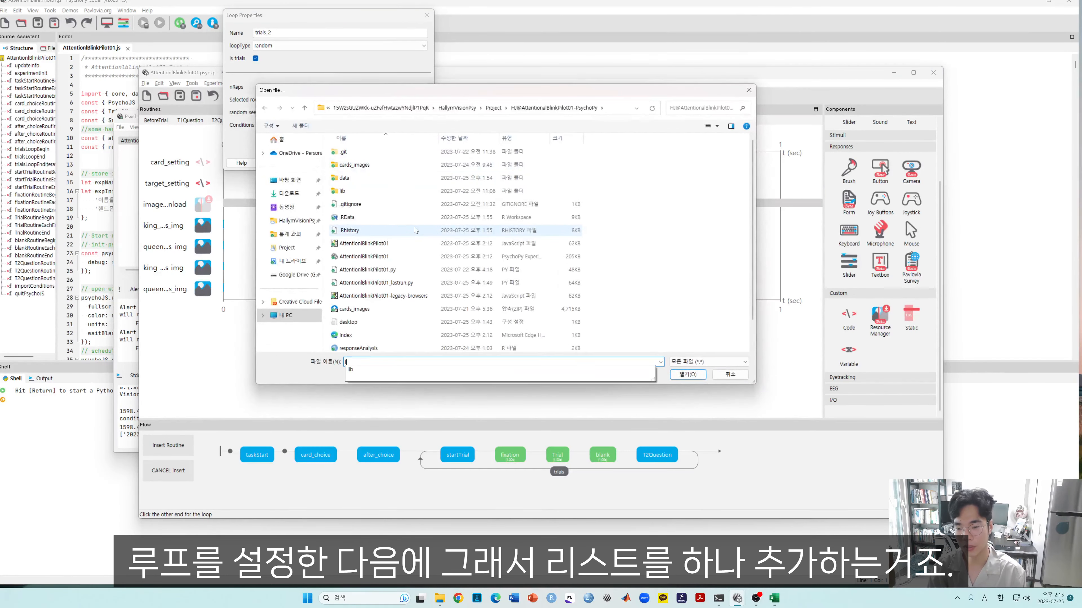
{"action": "type", "text": "oadImage"}
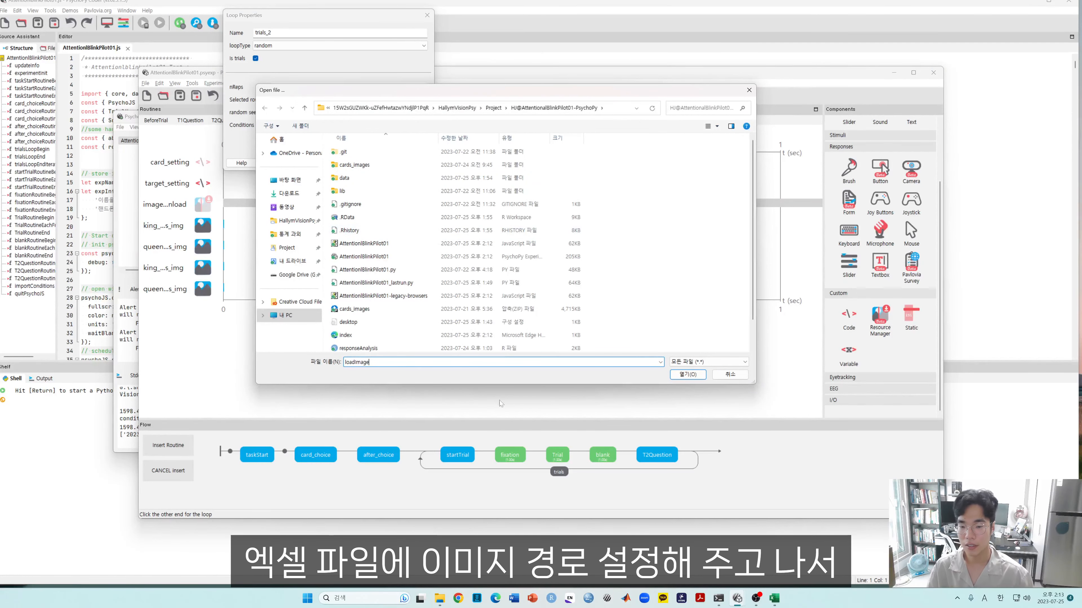
{"action": "left_click", "coordinate": [729, 378]}
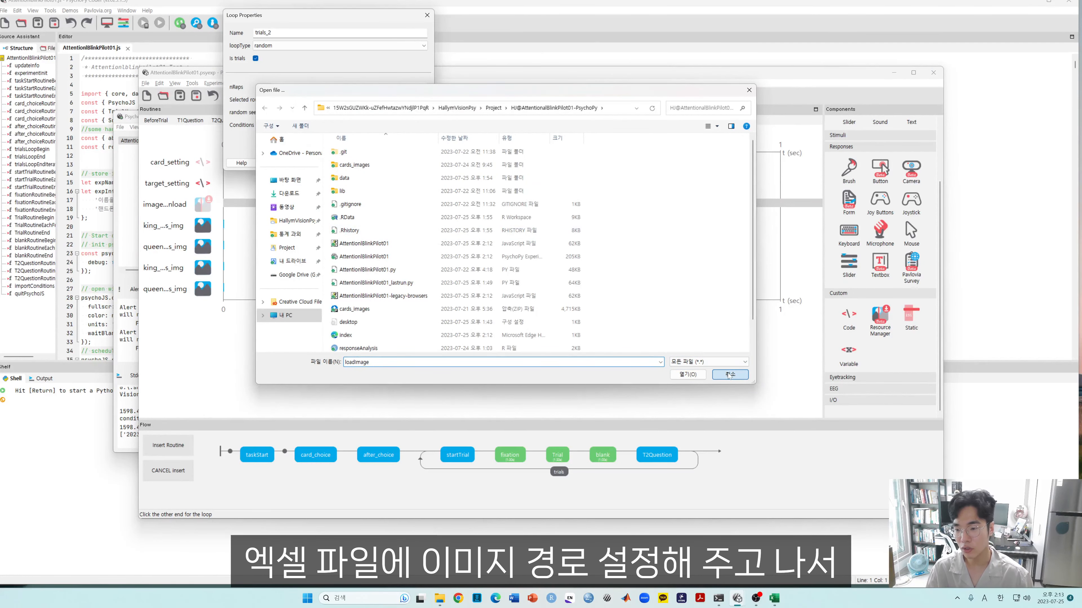
{"action": "left_click", "coordinate": [415, 164]}
Step: Review the duration and image settings of the king_spades_img component without changing them
{"action": "double_click", "coordinate": [174, 231]}
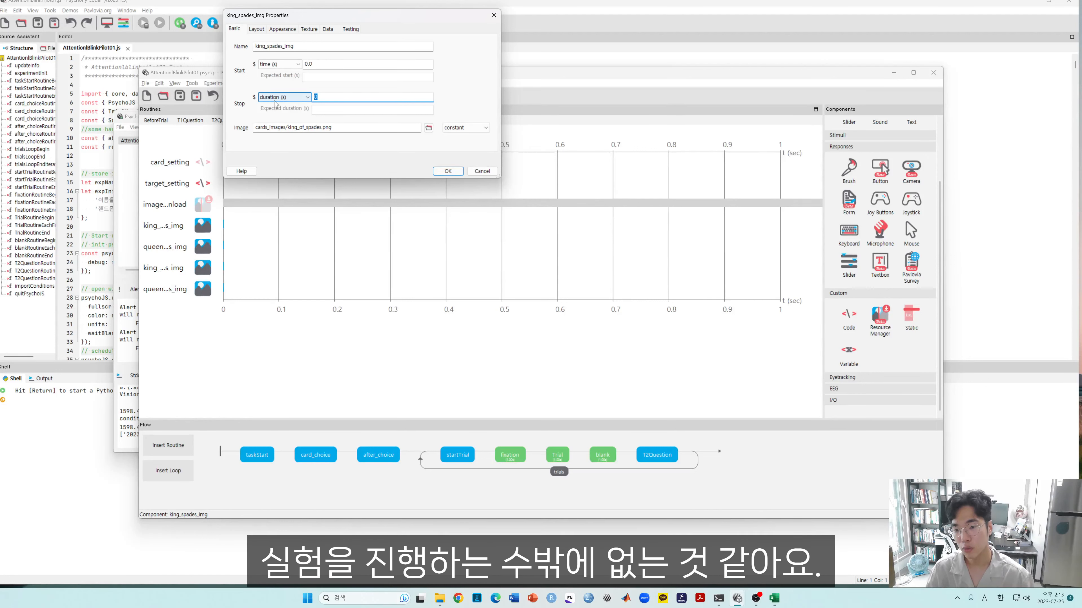
{"action": "left_click", "coordinate": [487, 172]}
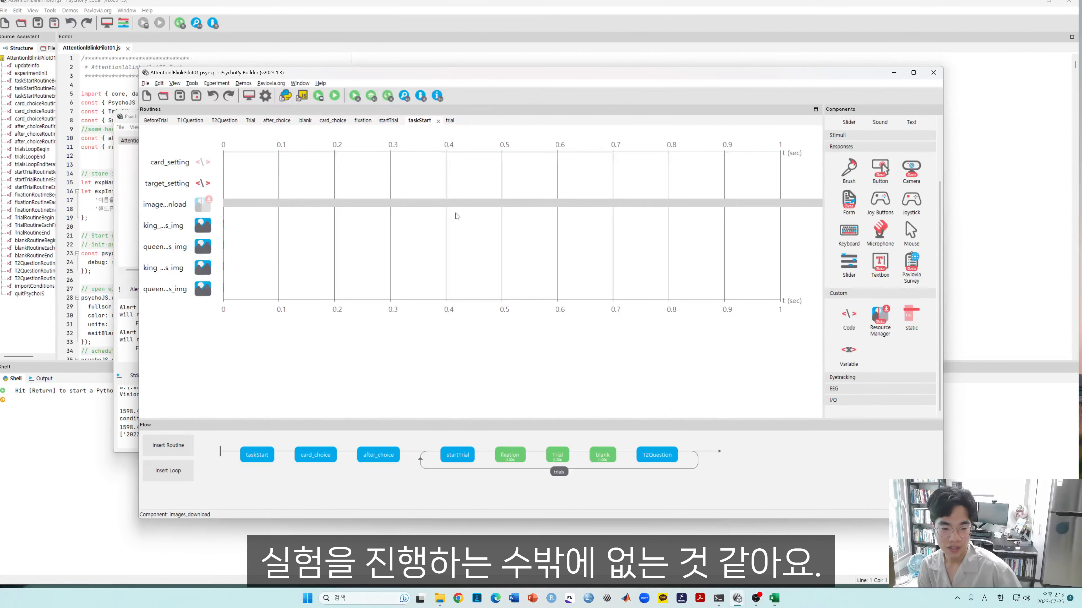